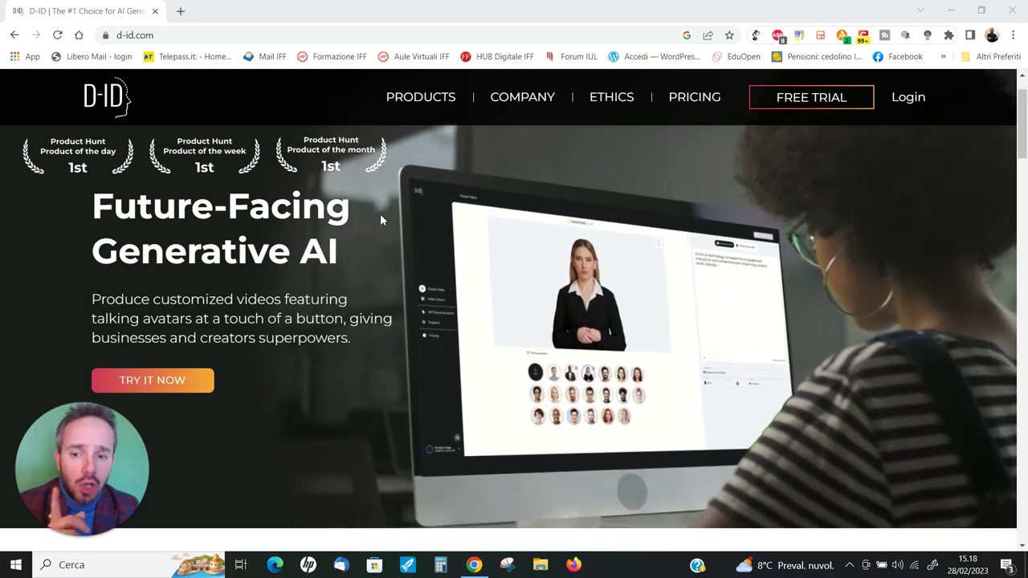
Open the D-ID studio from the home page and sign in with the Google account
click(908, 97)
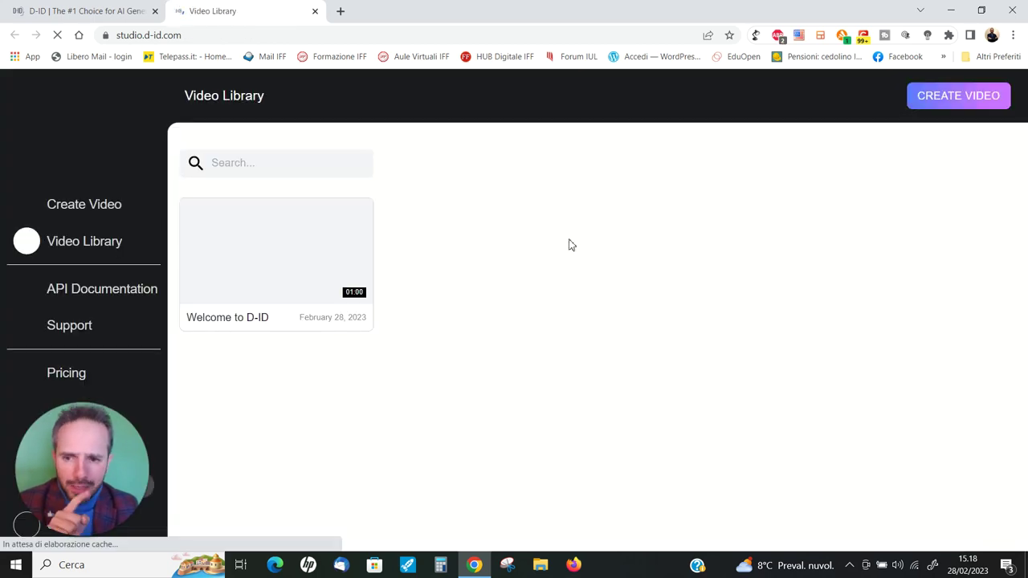
drag(101, 463, 101, 408)
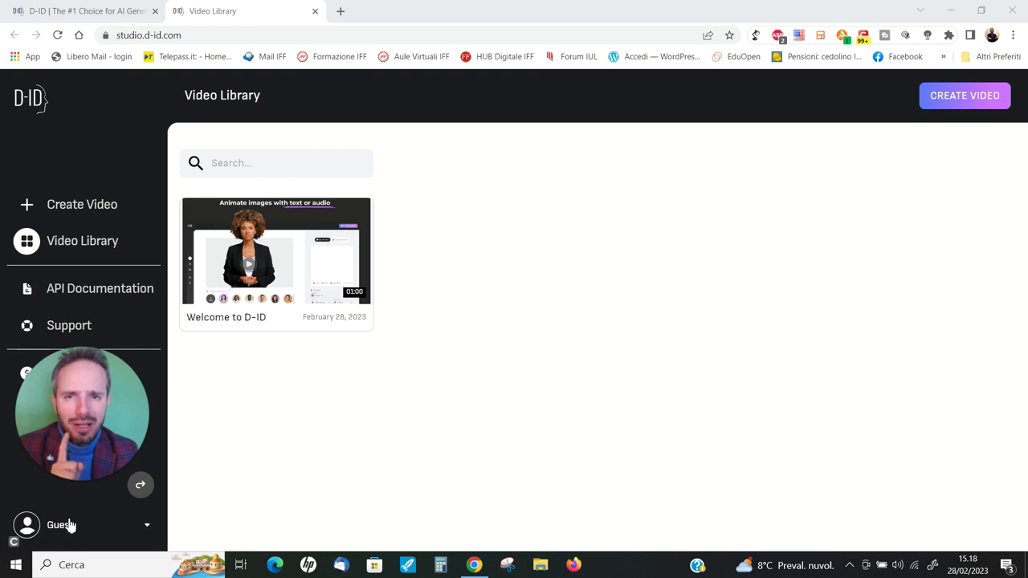
click(145, 529)
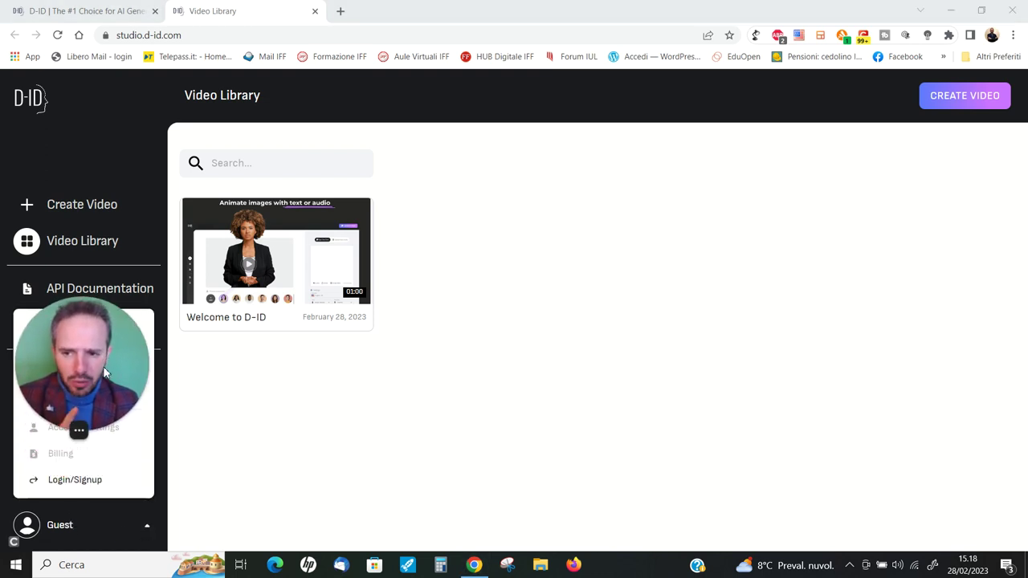
click(86, 490)
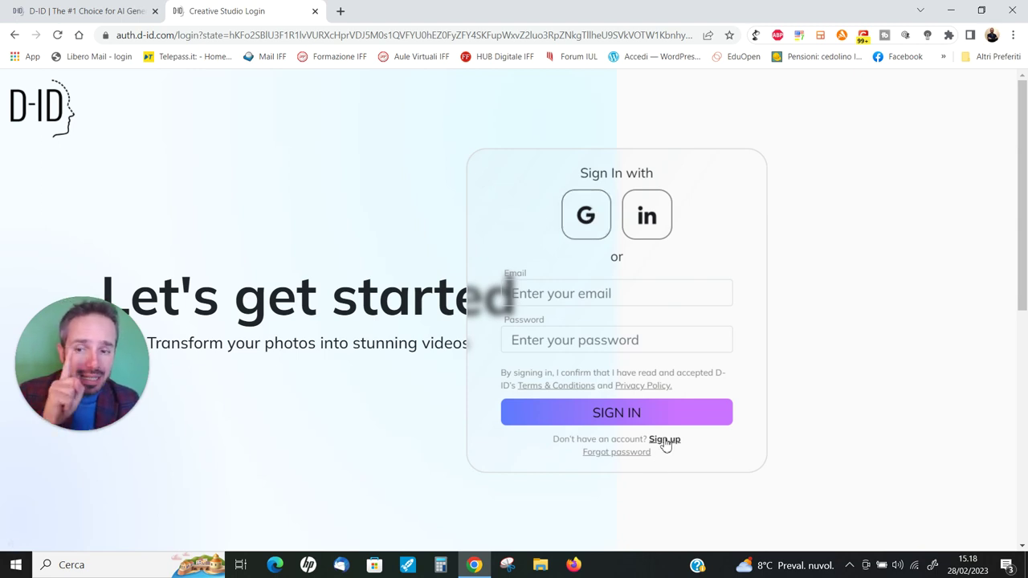
click(587, 218)
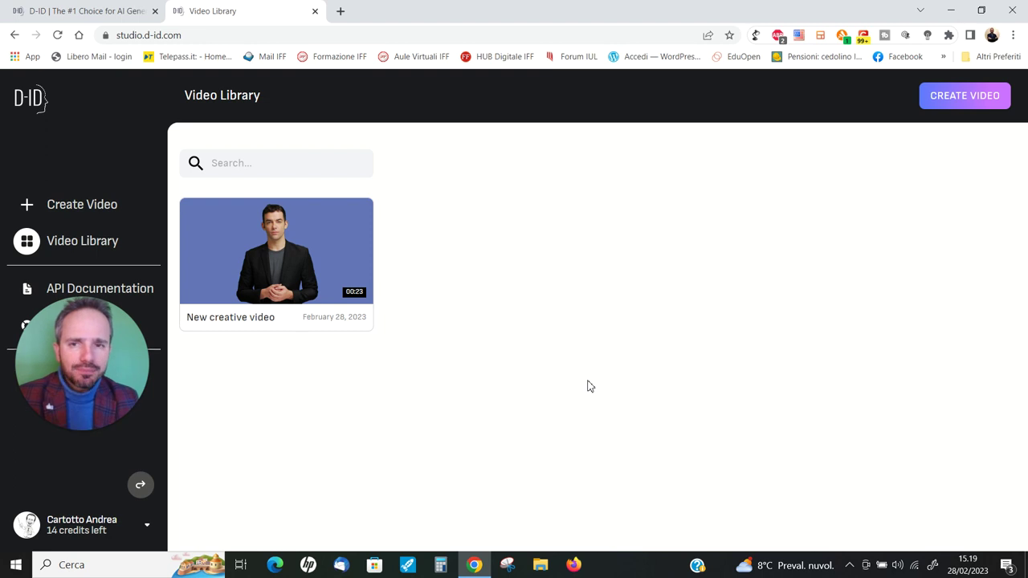
Start creating a new video and browse the gallery of available presenters
click(967, 106)
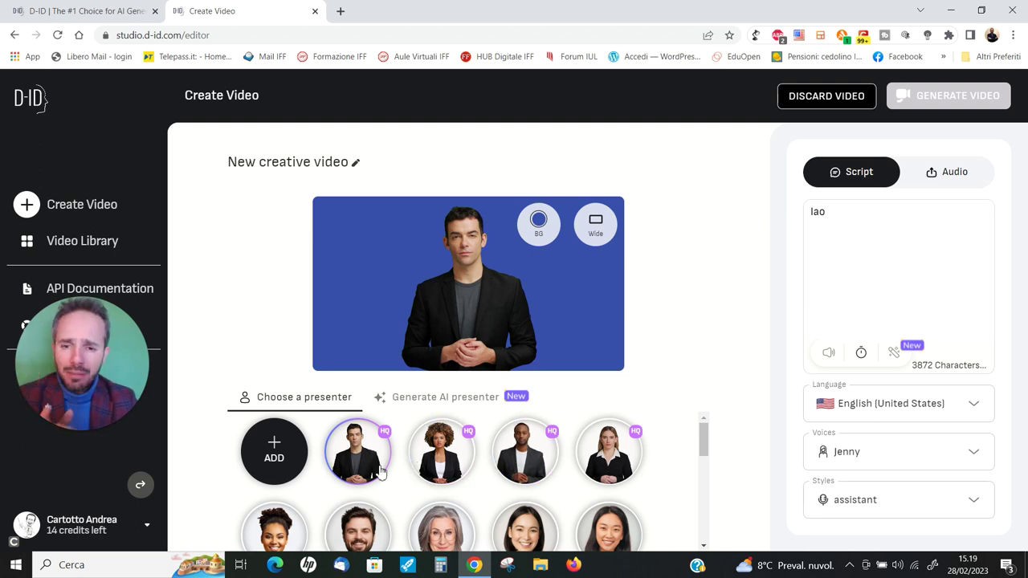
scroll(453, 456, down, 1)
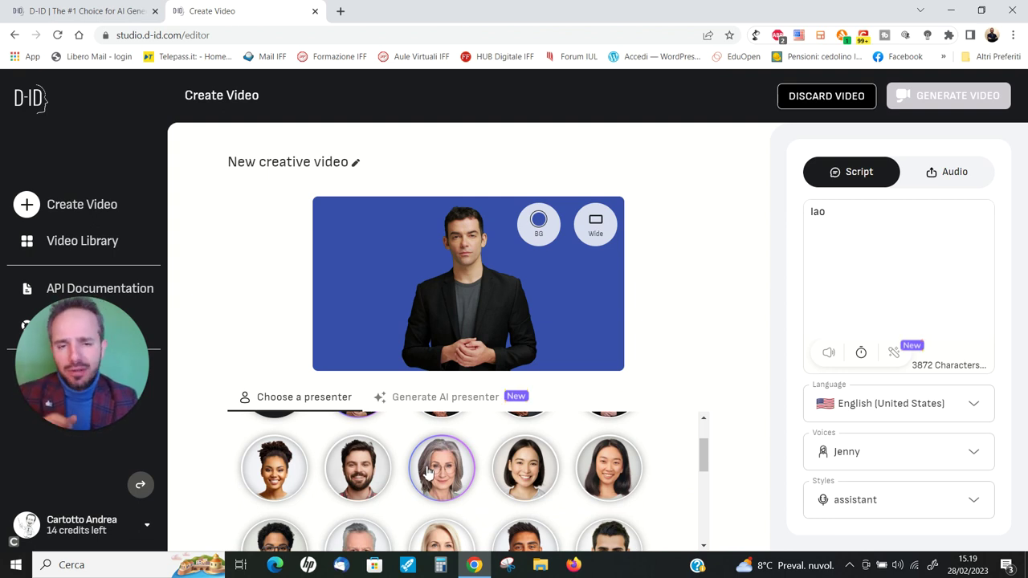
scroll(429, 473, up, 1)
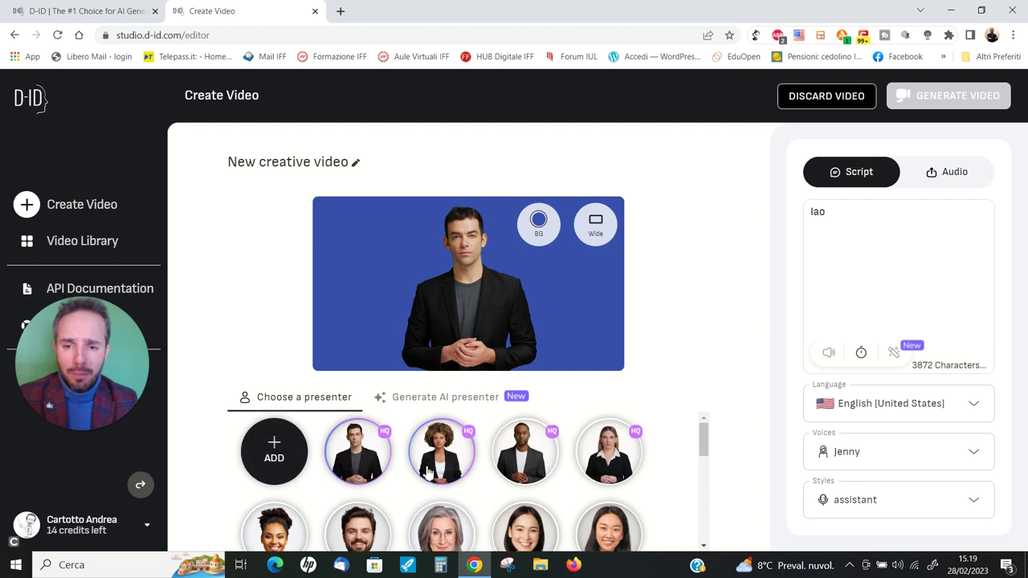
mouse_move(285, 462)
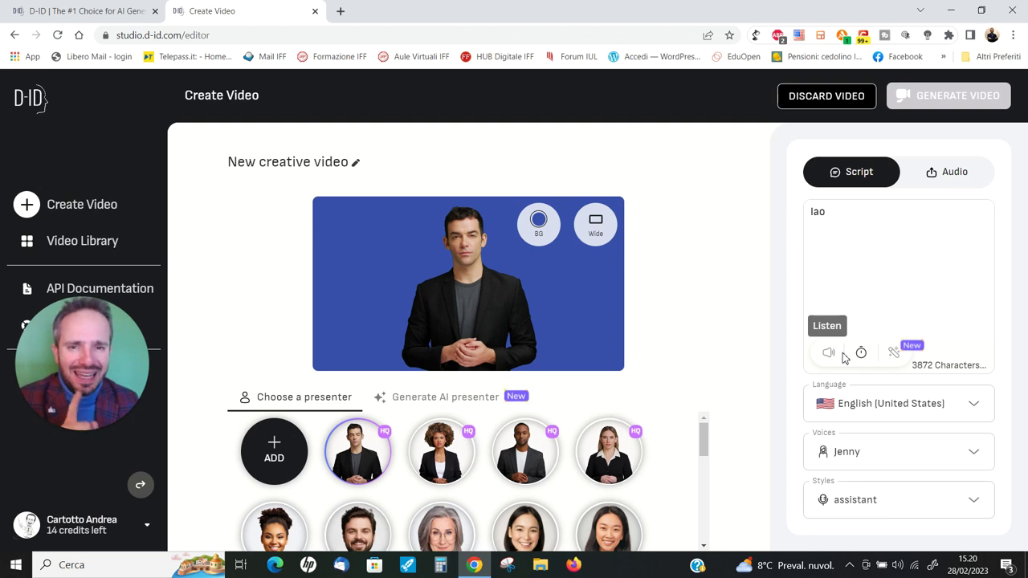
Set the presenter's background colour to blue 566FD3 and view the video format options
click(550, 229)
click(500, 280)
drag(498, 281, 486, 280)
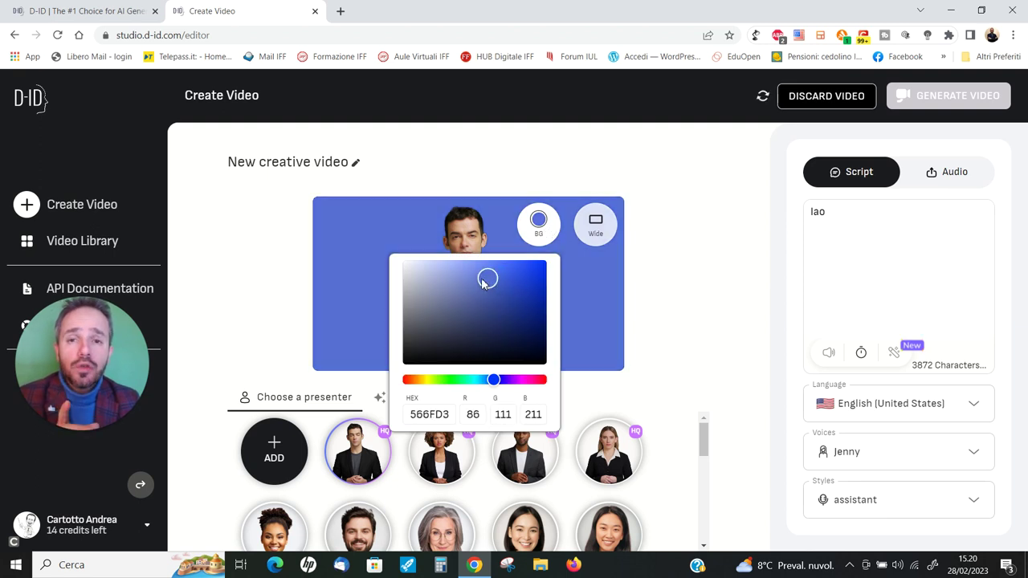
click(595, 227)
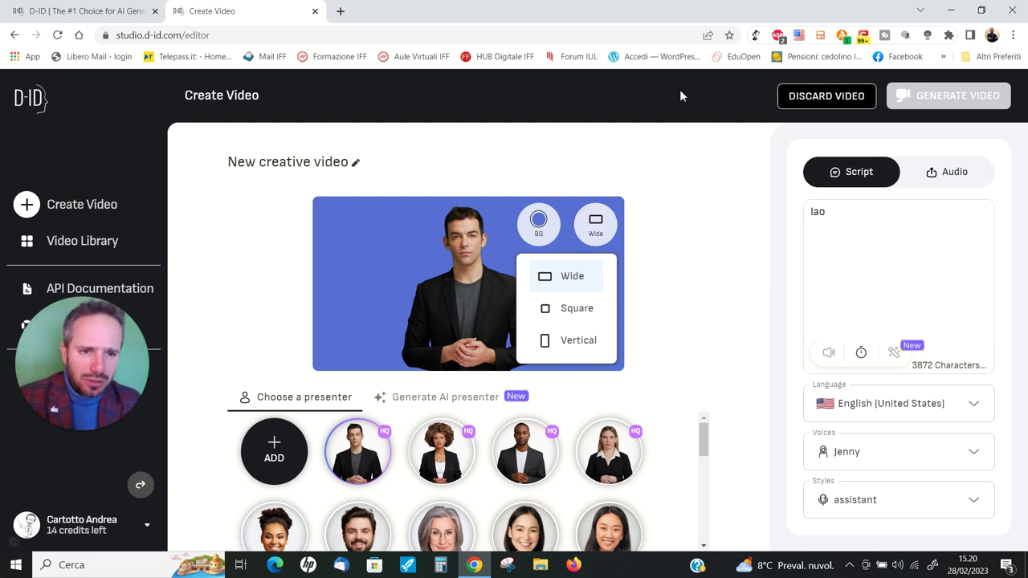
Replace the script with "ciao a tutti! vi presento questa super applicazione! Io sono la tua intelligenza artificiale!" and add a pause after the greeting
click(854, 215)
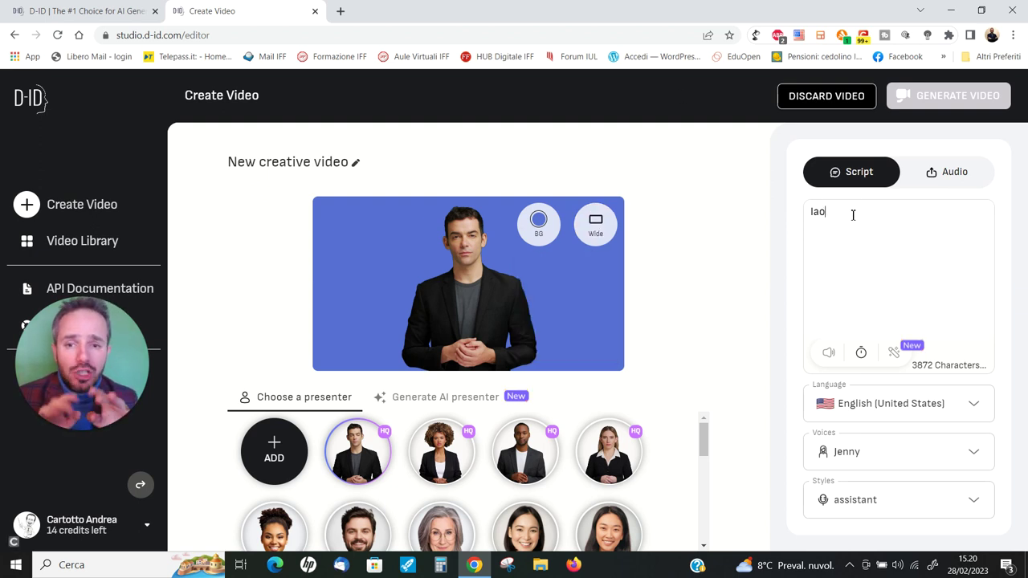
key(BackSpace)
key(BackSpace)
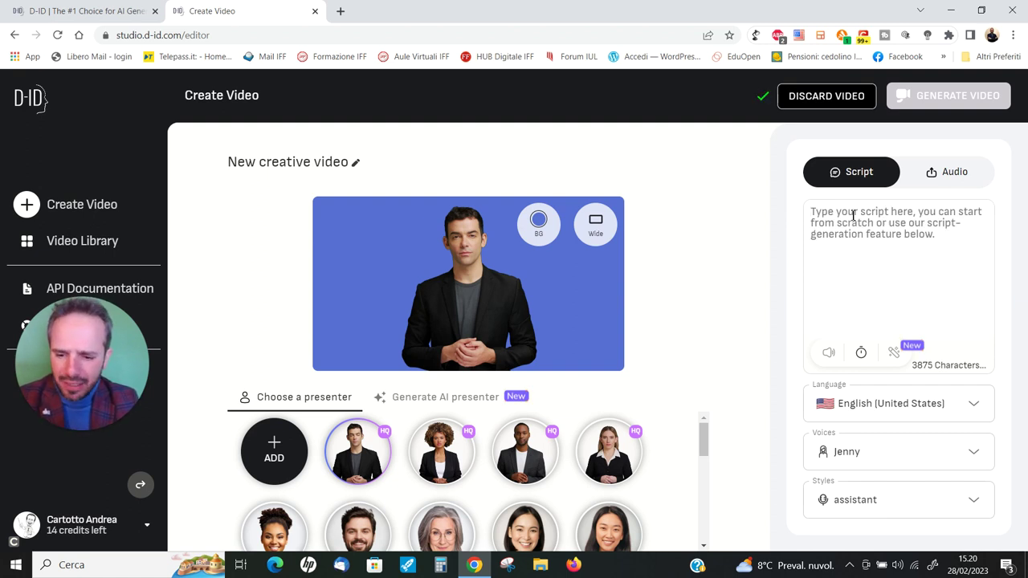
text(i)
click(822, 217)
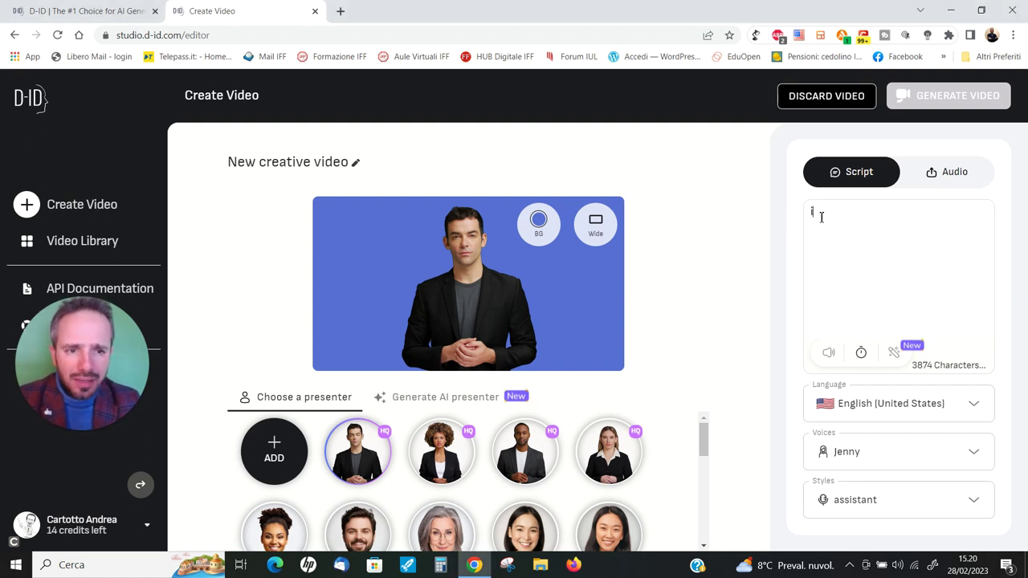
key(BackSpace)
text(c)
text(a tutti)
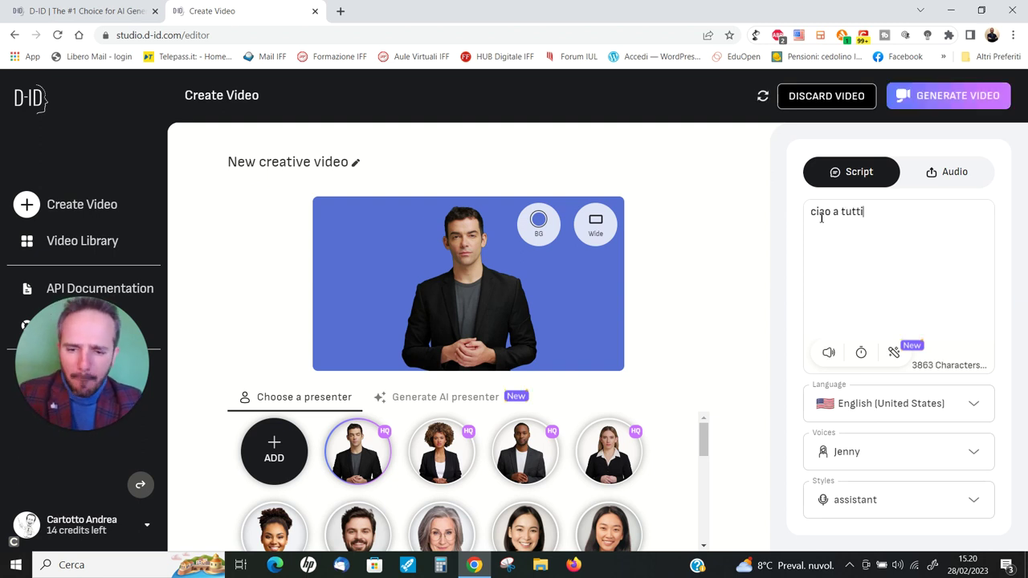
text(!)
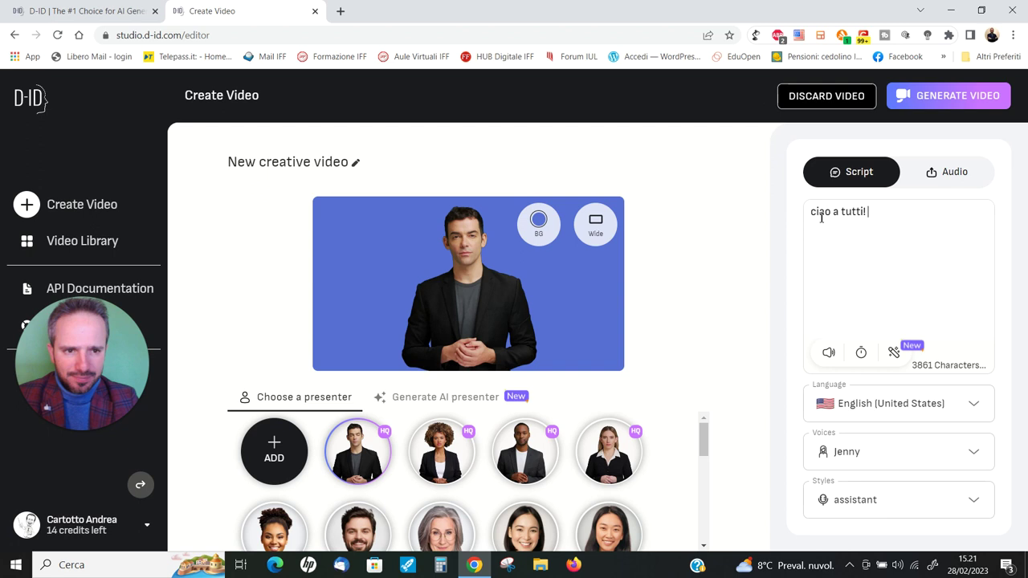
text( vi presento )
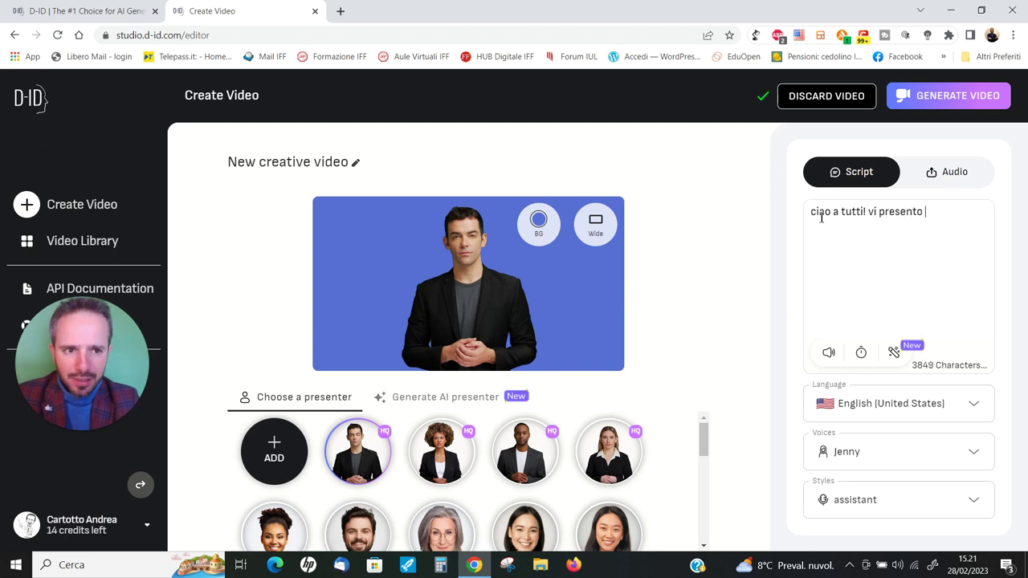
text(questa super )
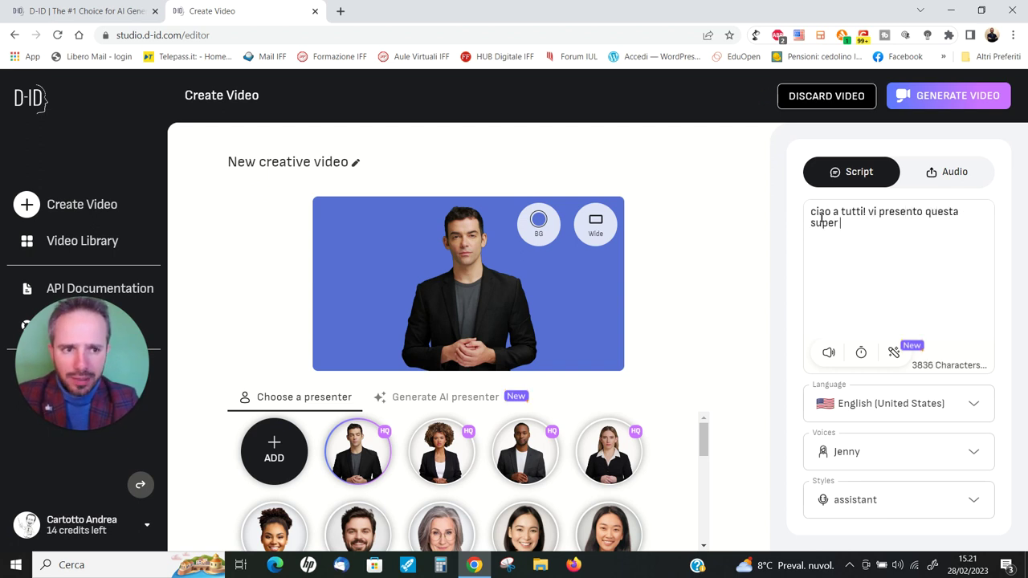
text(applicazione)
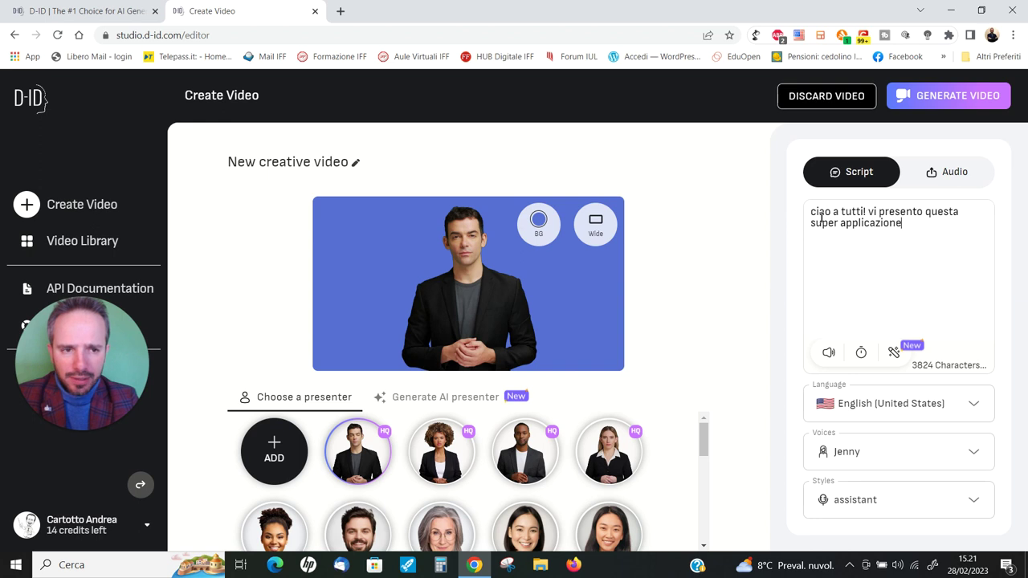
text(! I)
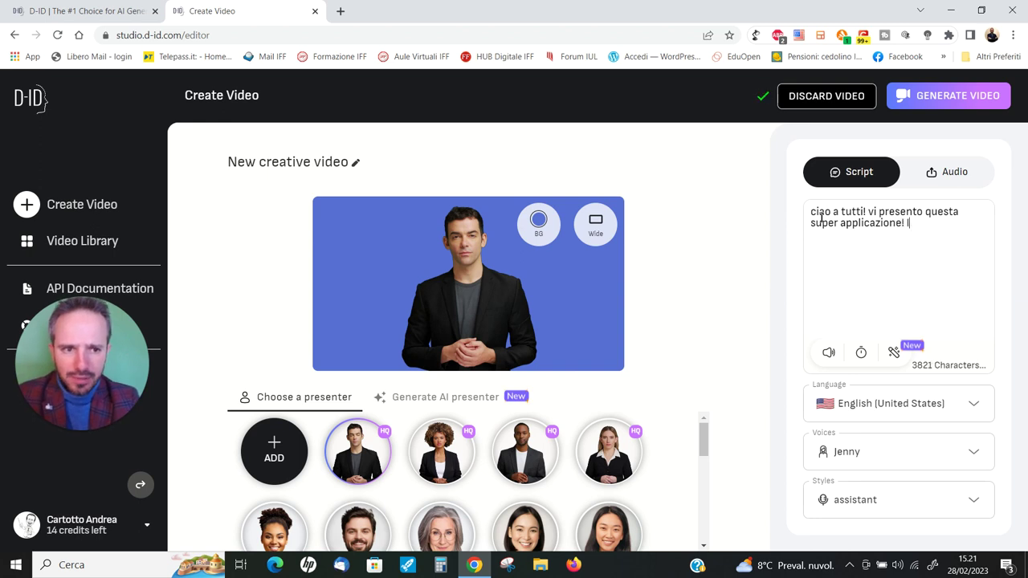
text(o sono la tua )
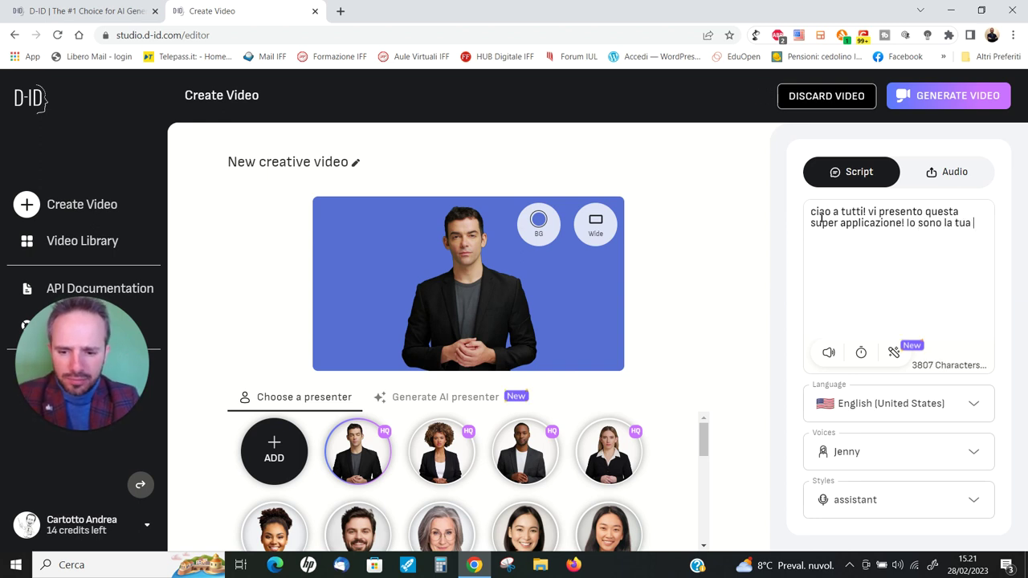
text(intelligenza artificiale!)
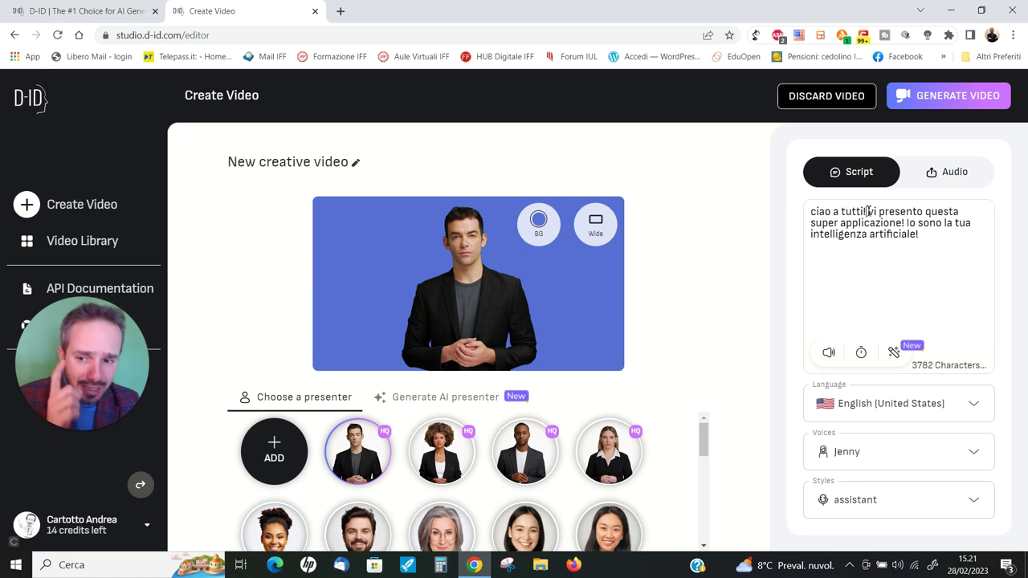
click(862, 354)
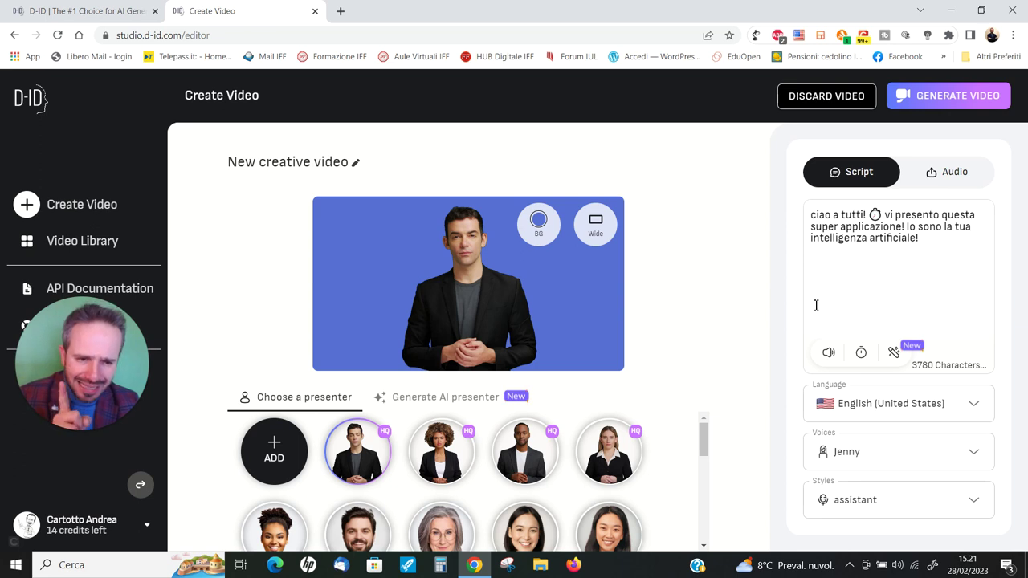
Set the script's language to Italian (Italy) and choose the male voice Calimero
click(973, 408)
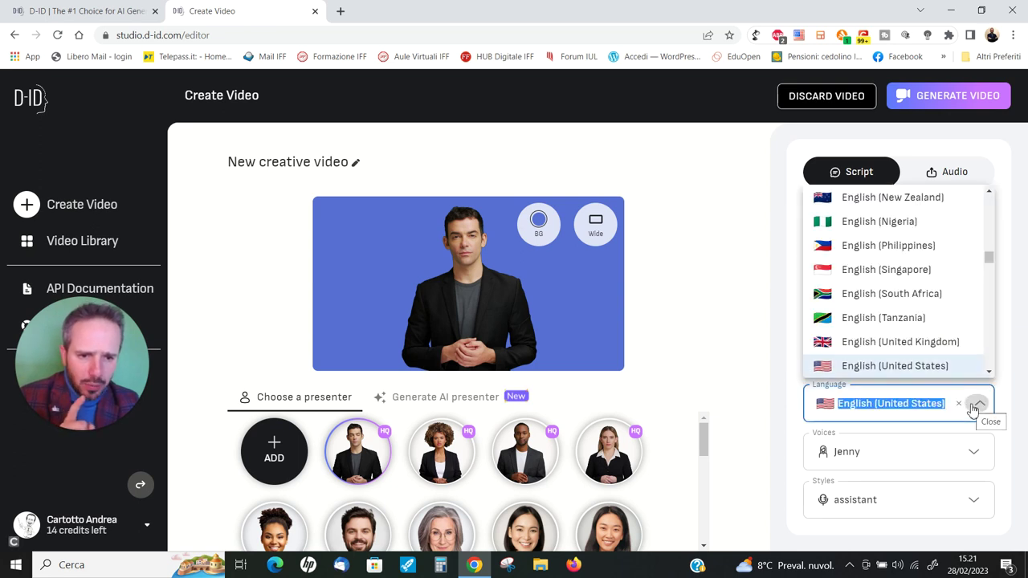
drag(989, 257, 992, 277)
scroll(990, 277, down, 4)
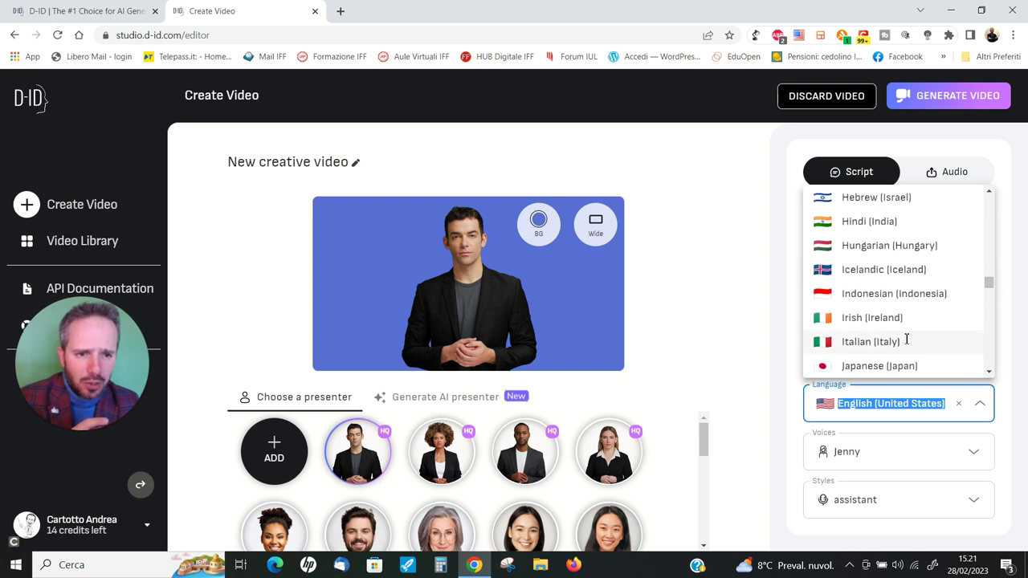
click(906, 343)
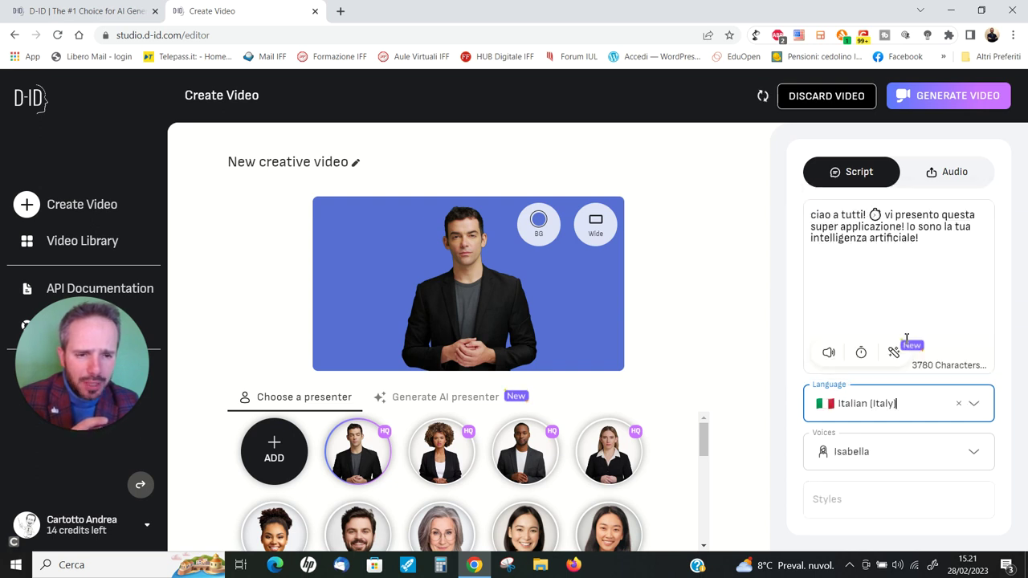
click(918, 462)
scroll(993, 324, down, 5)
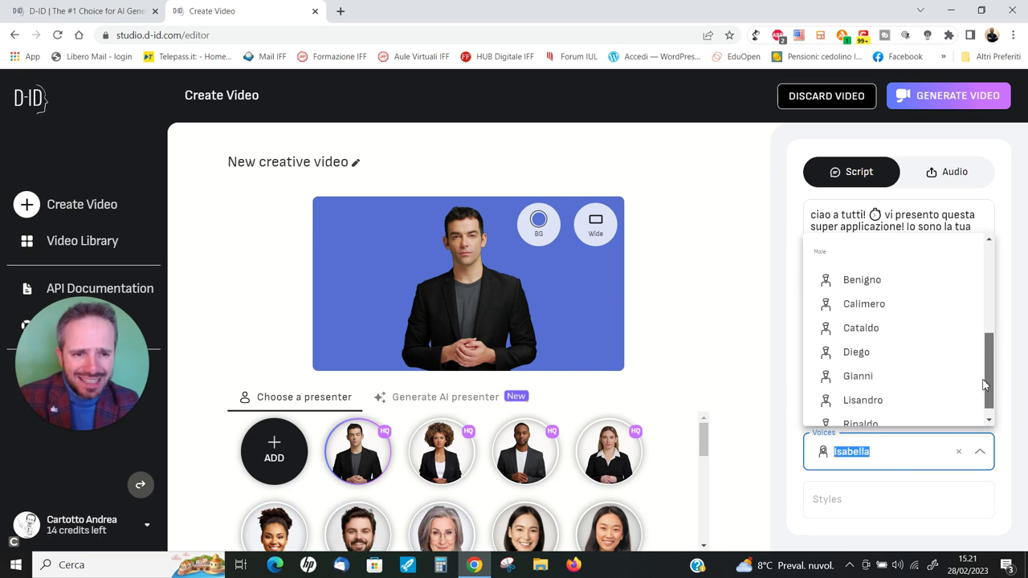
click(909, 304)
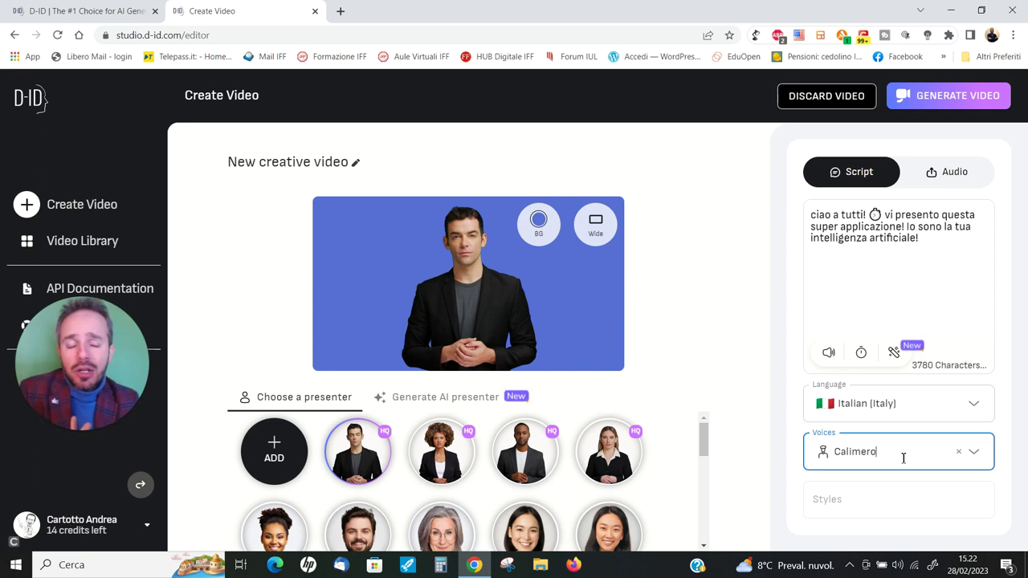
Look through the other Italian male voices and listen to the script with the Calimero voice
click(976, 454)
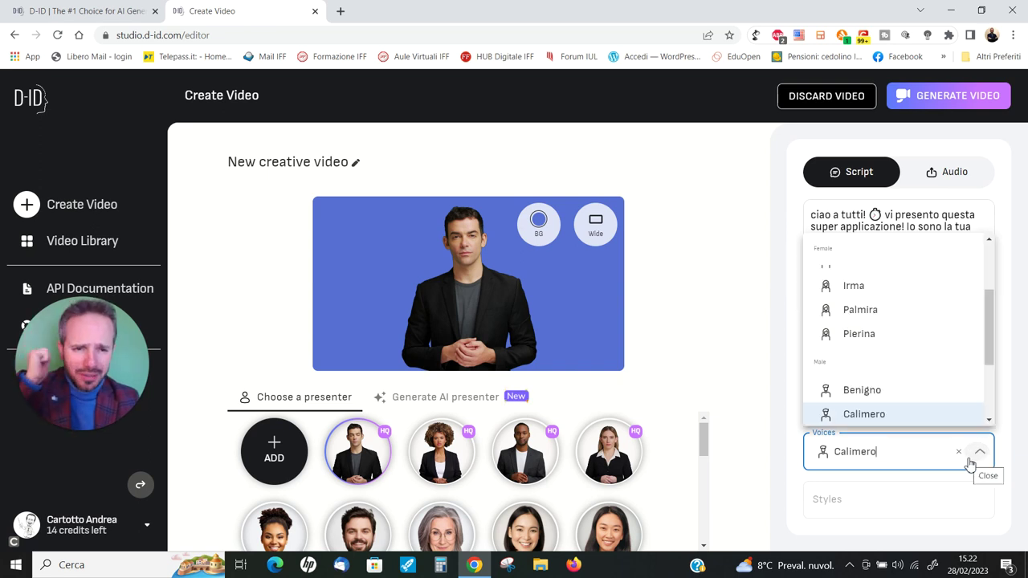
scroll(918, 372, down, 3)
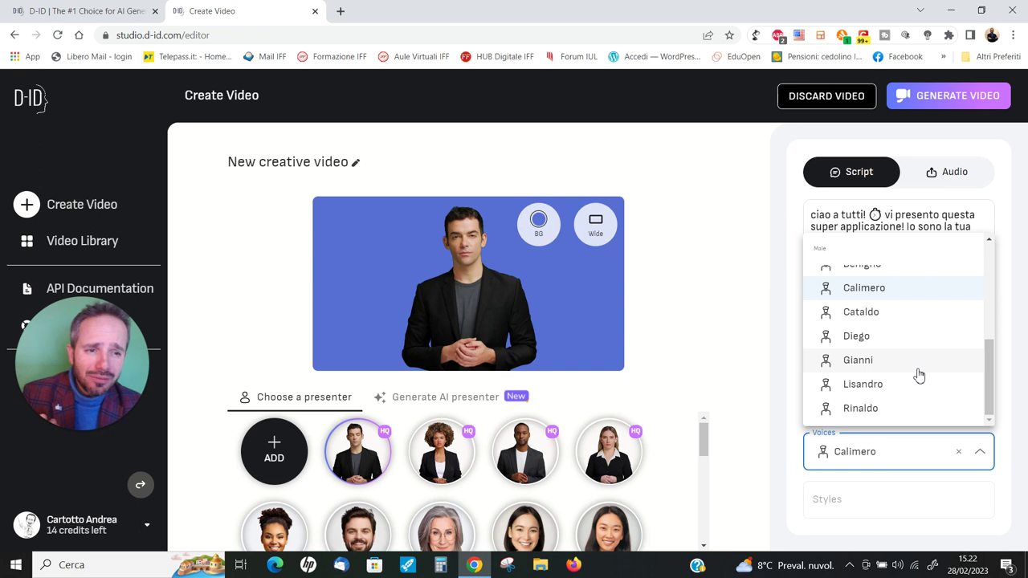
click(769, 354)
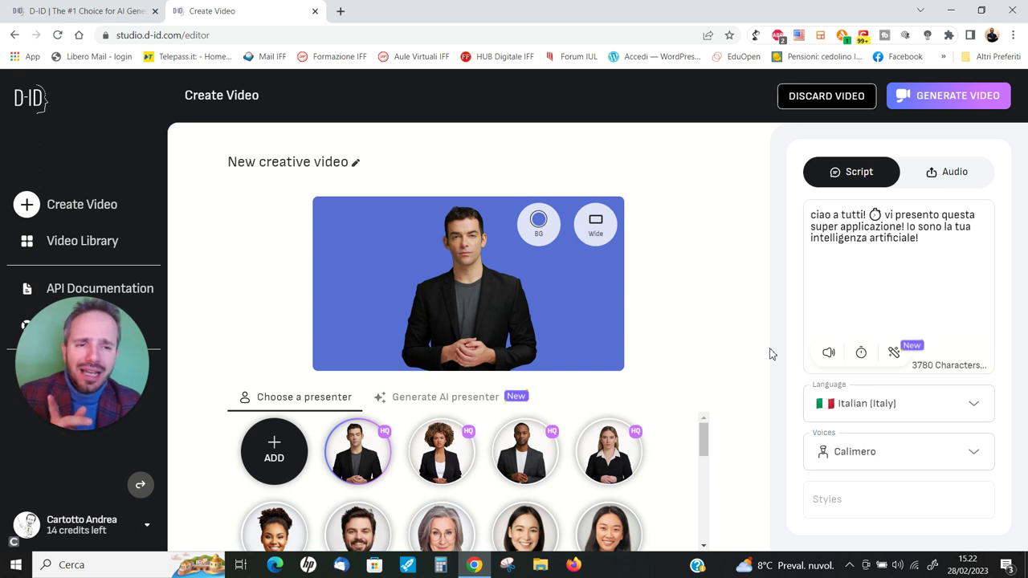
click(829, 354)
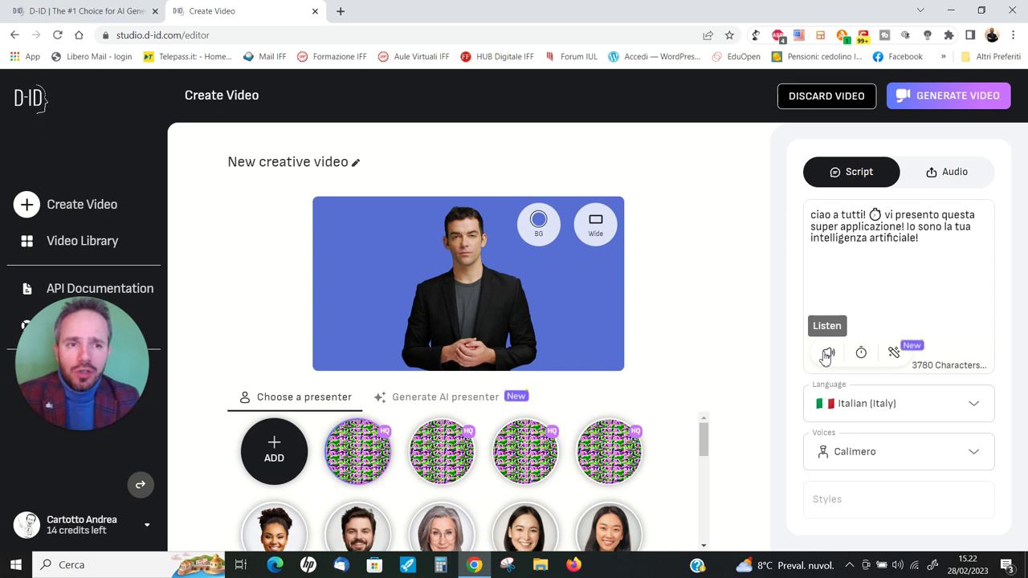
Review the video generation summary with its length, name and credit cost, and cancel the generation
click(932, 99)
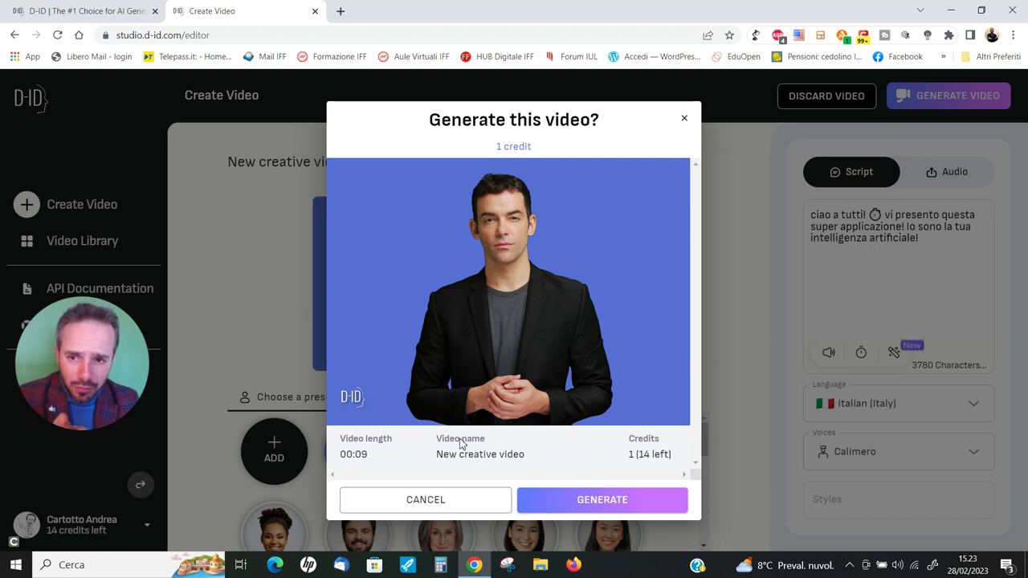
click(437, 501)
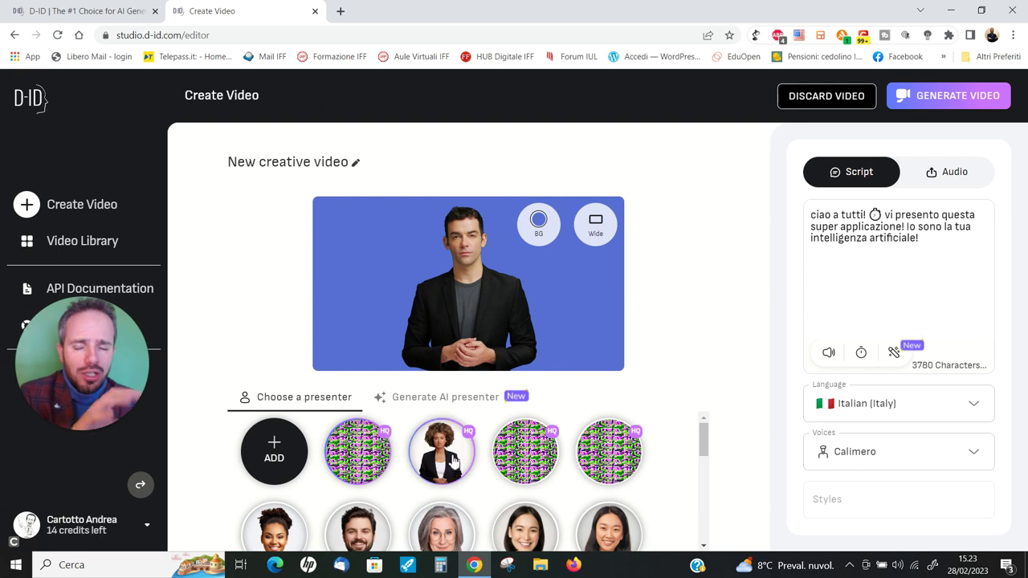
Title the video "presentazione d-id" and generate it
click(358, 169)
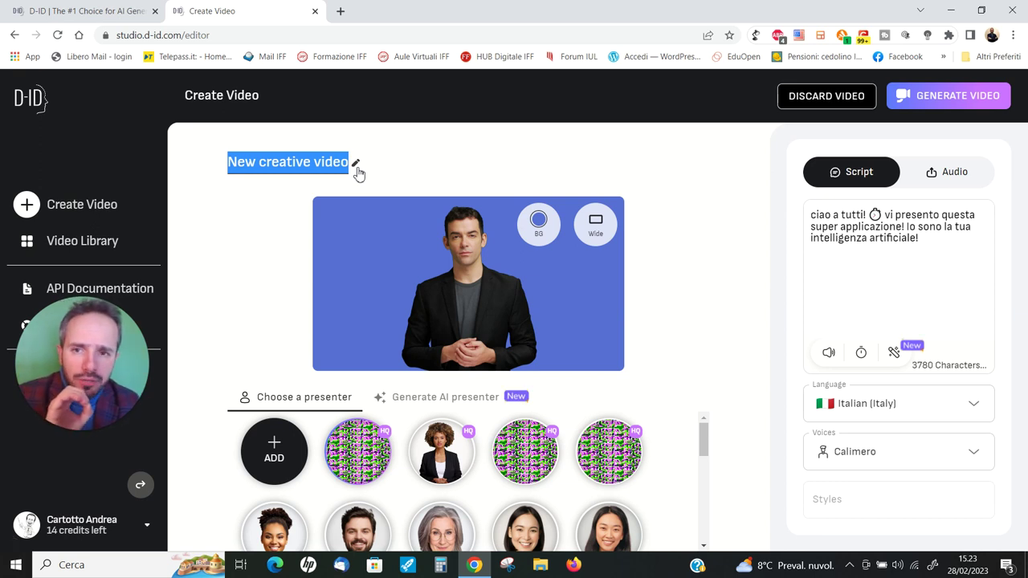
text(present)
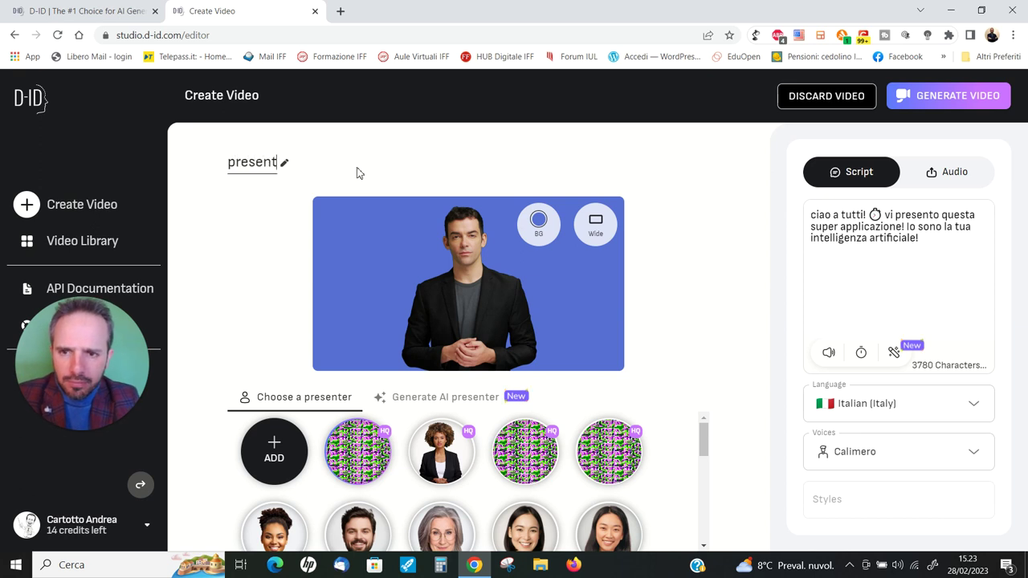
text(azione d-id)
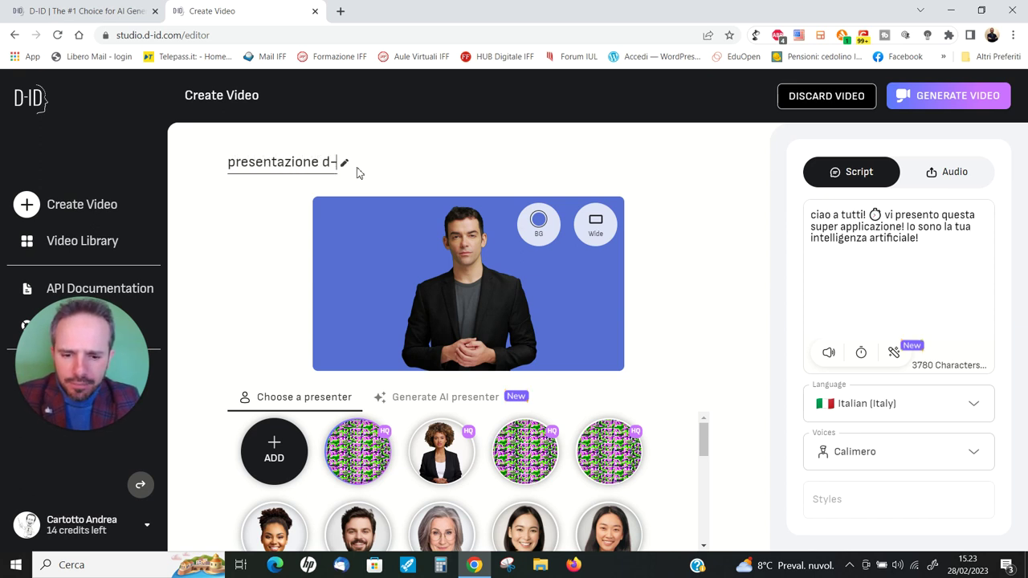
click(603, 259)
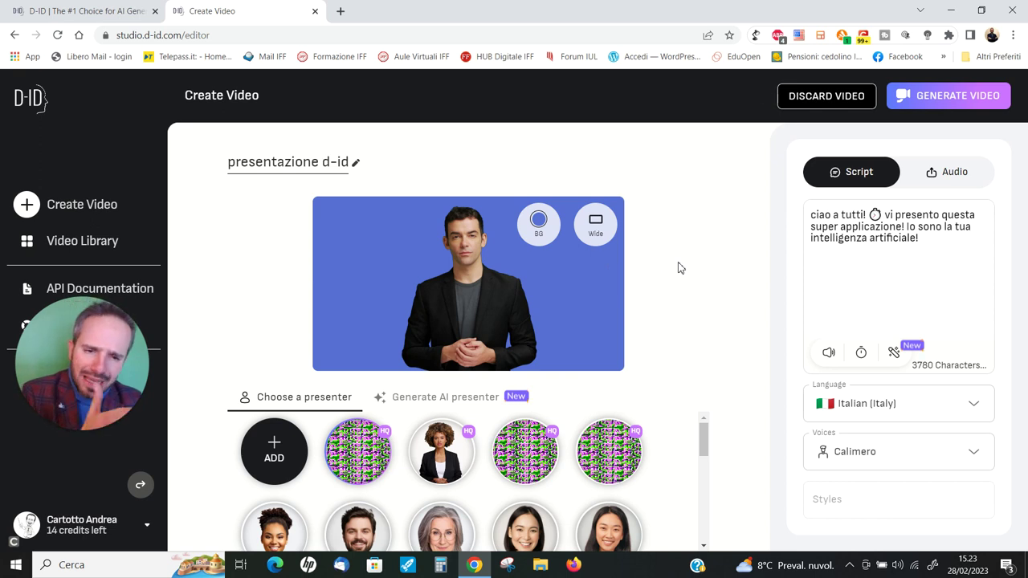
click(969, 99)
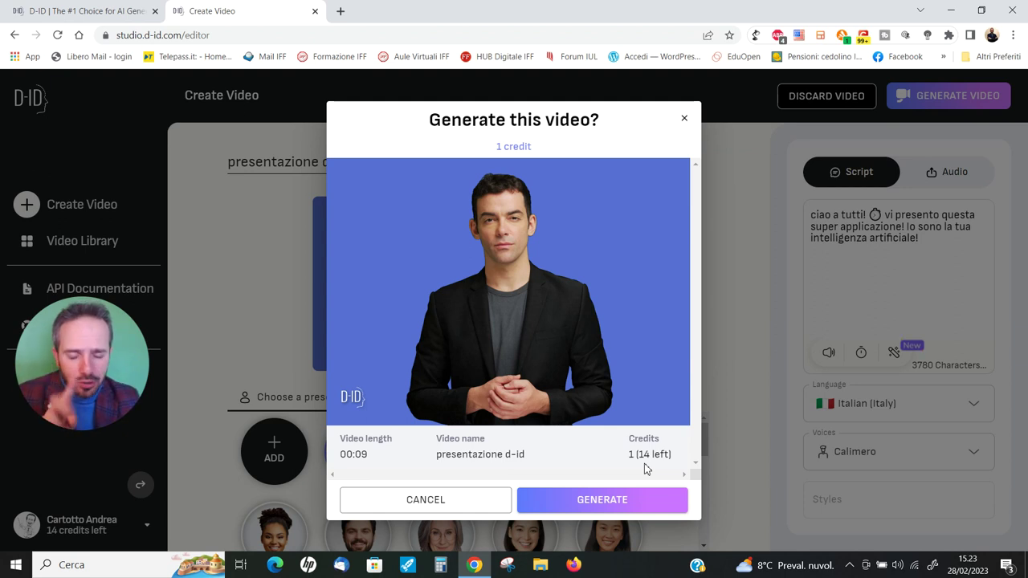
click(621, 501)
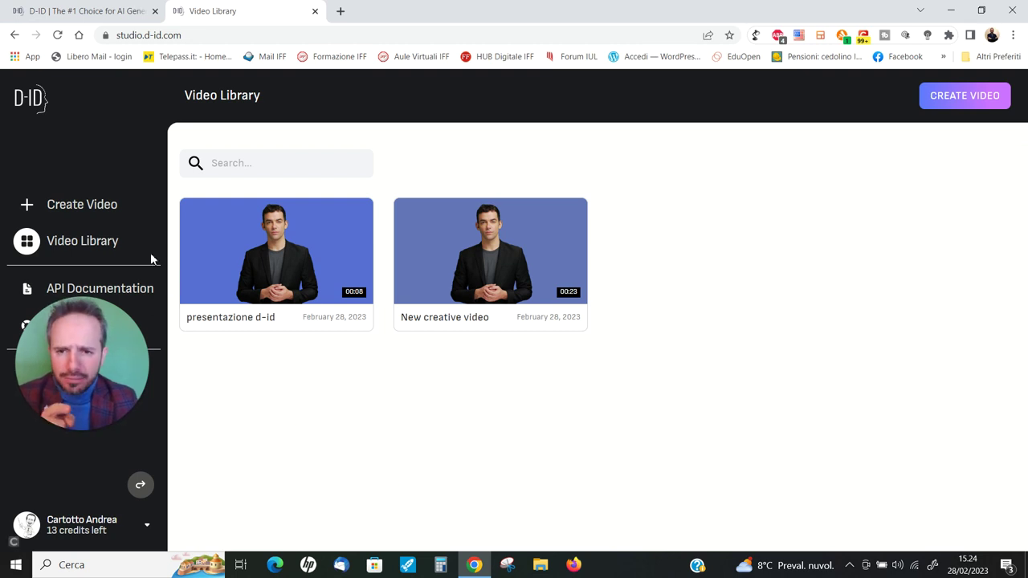
Copy the shareable link of the "presentazione d-id" video in the library and check its download option without downloading
mouse_move(225, 228)
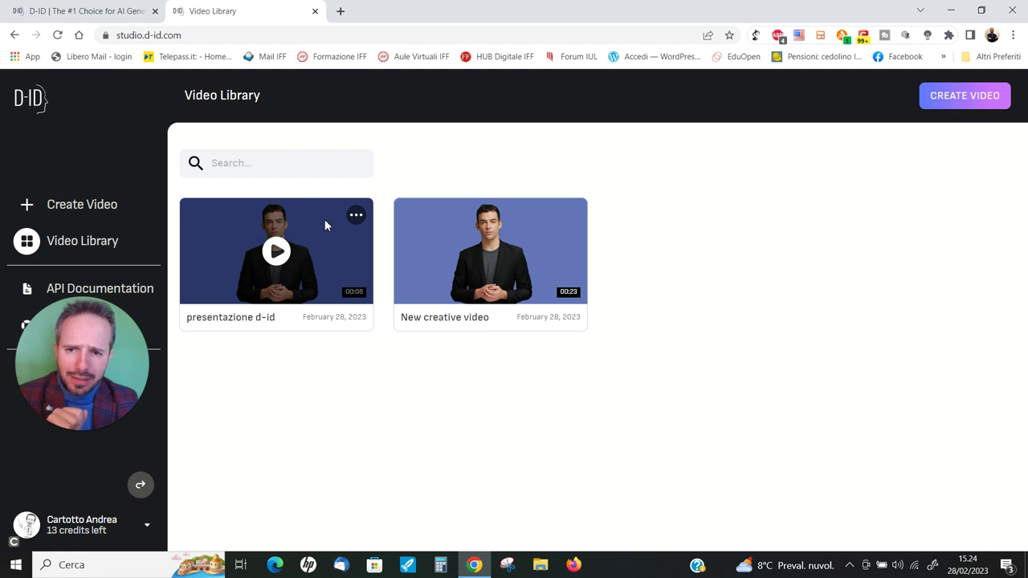
click(358, 215)
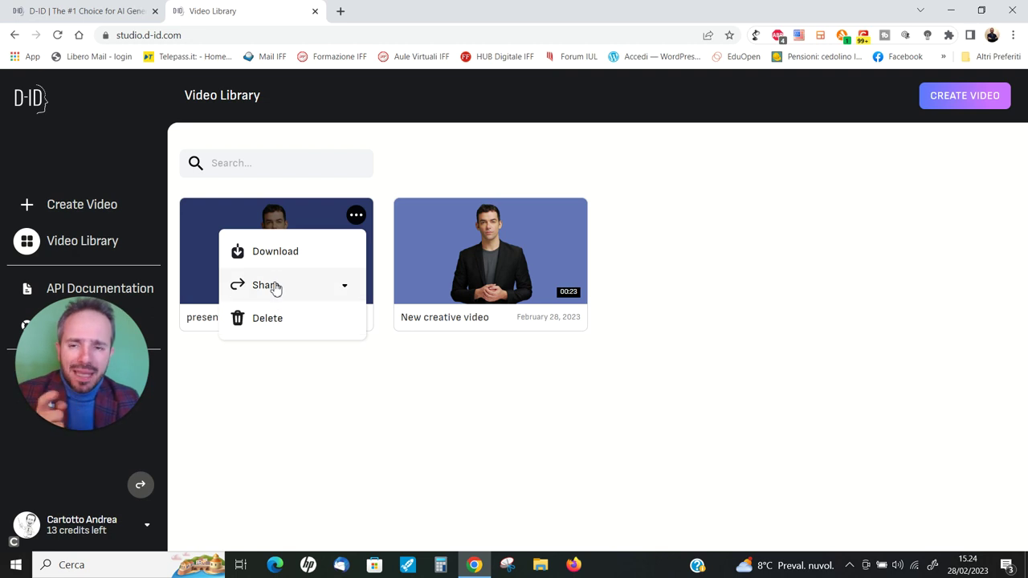
click(345, 288)
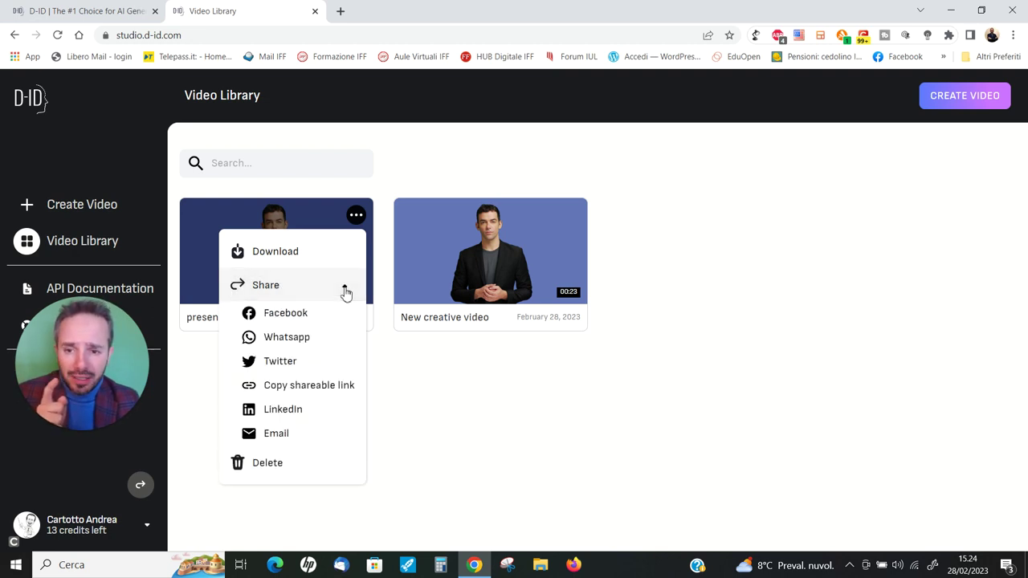
click(298, 387)
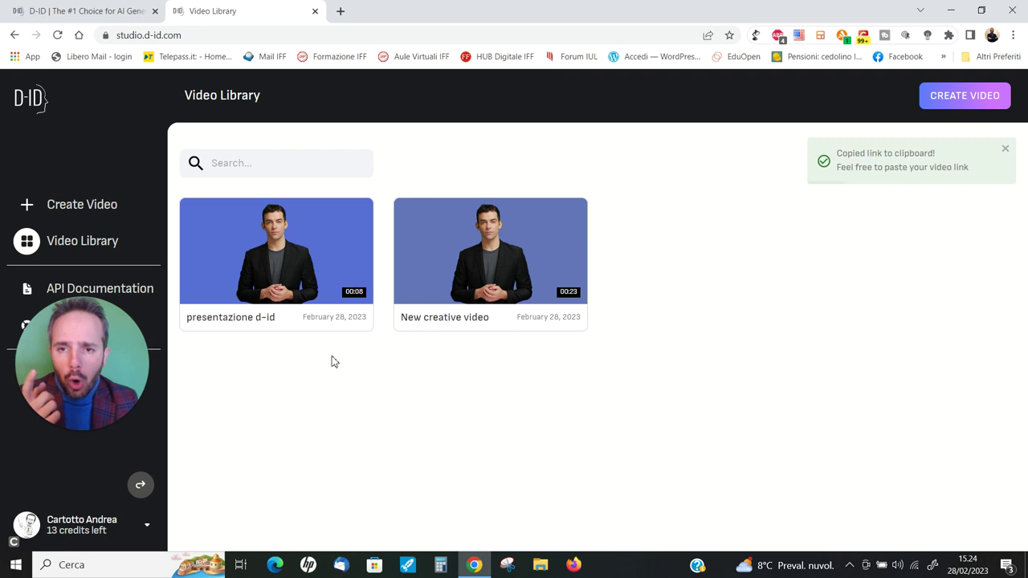
click(354, 217)
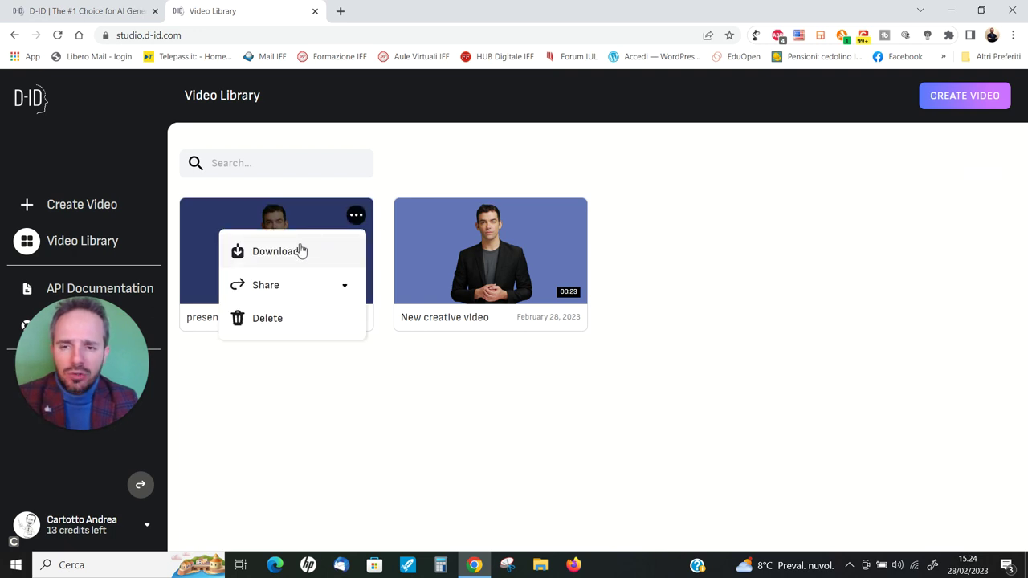
click(407, 415)
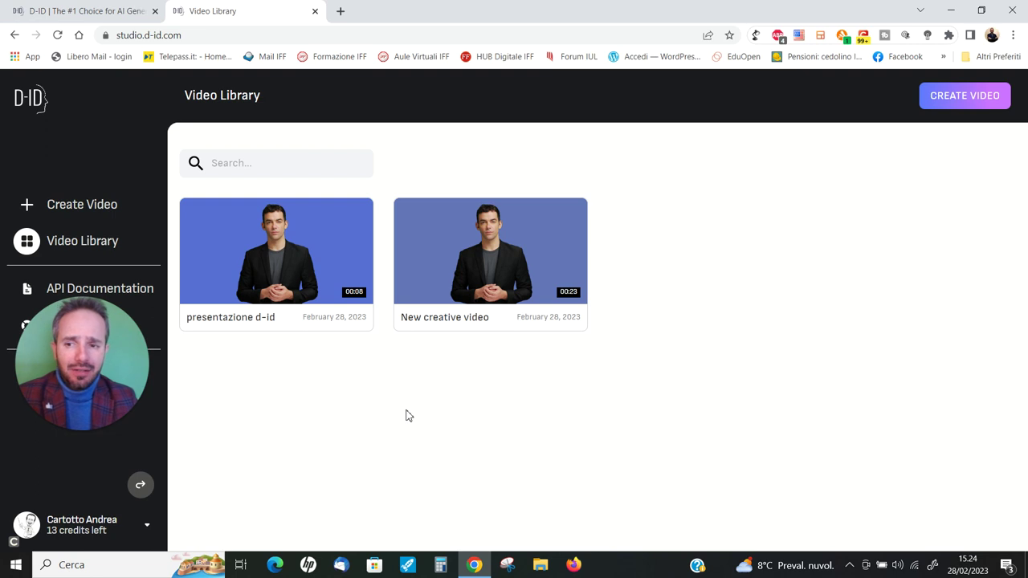